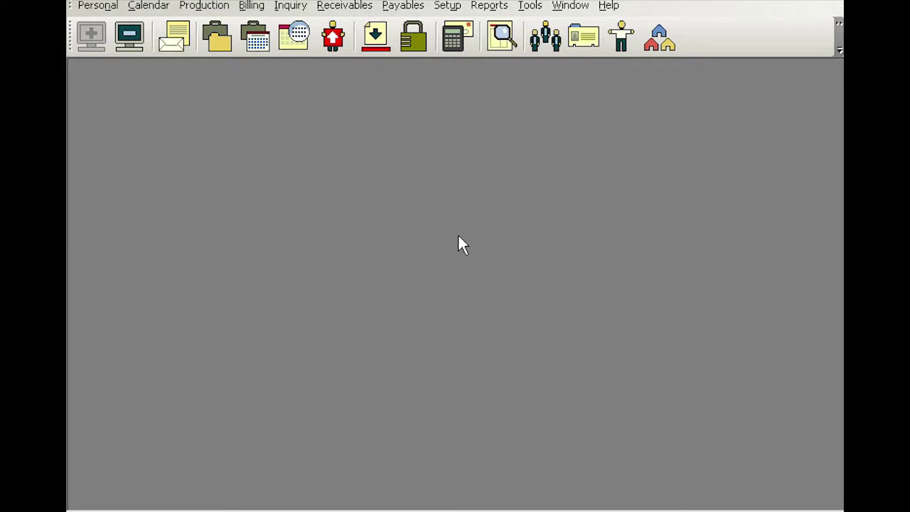
- Run a witness inquiry for the OMTI vs. Microsoft case, finding the case with the name search "omti"
click(291, 6)
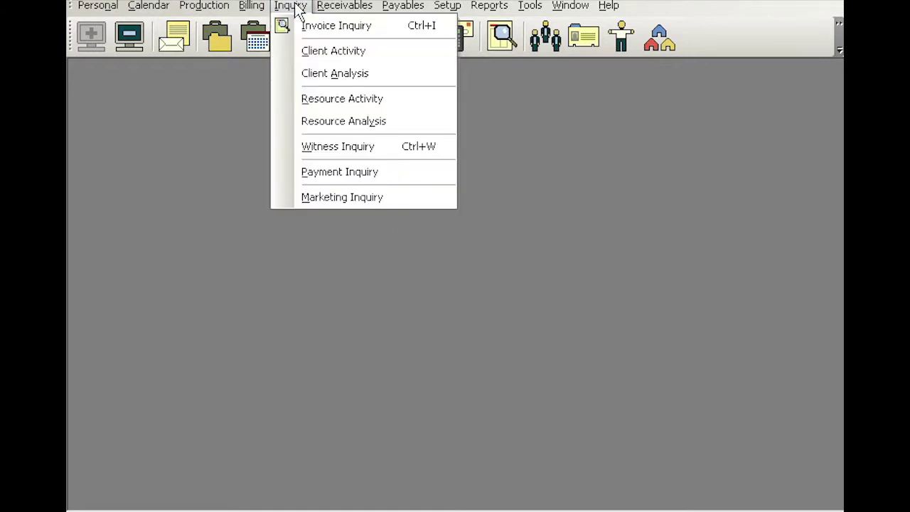
click(377, 146)
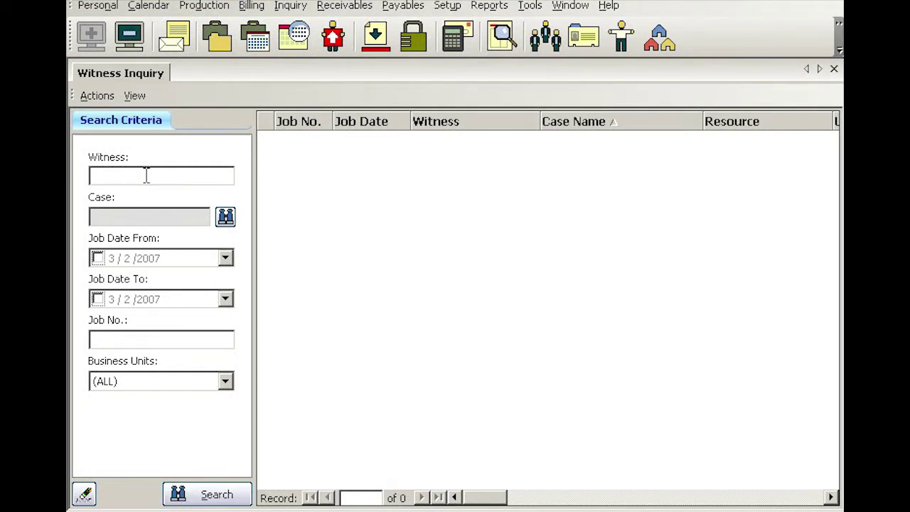
click(225, 217)
text(omti)
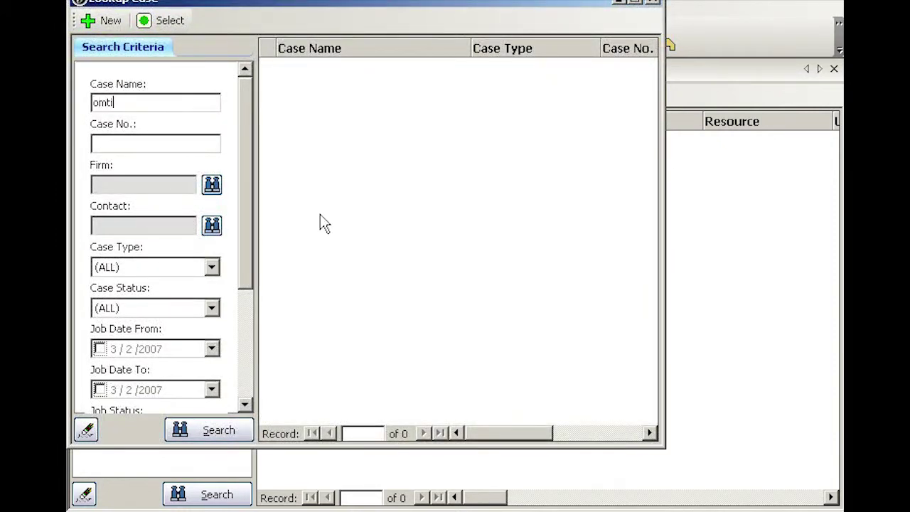
key(Return)
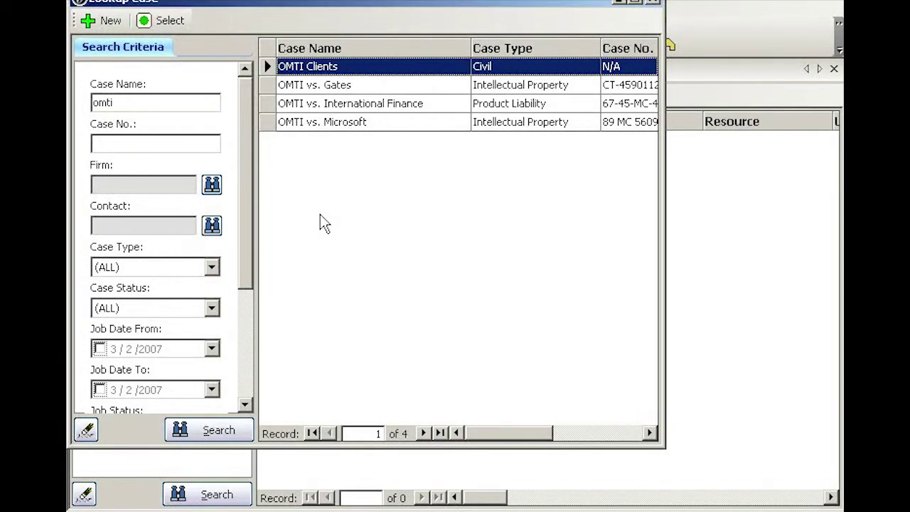
right_click(388, 125)
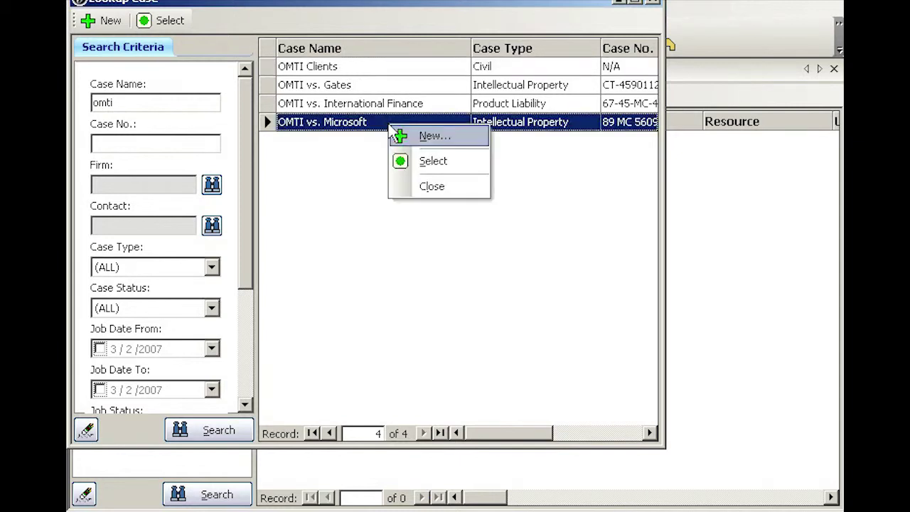
click(430, 160)
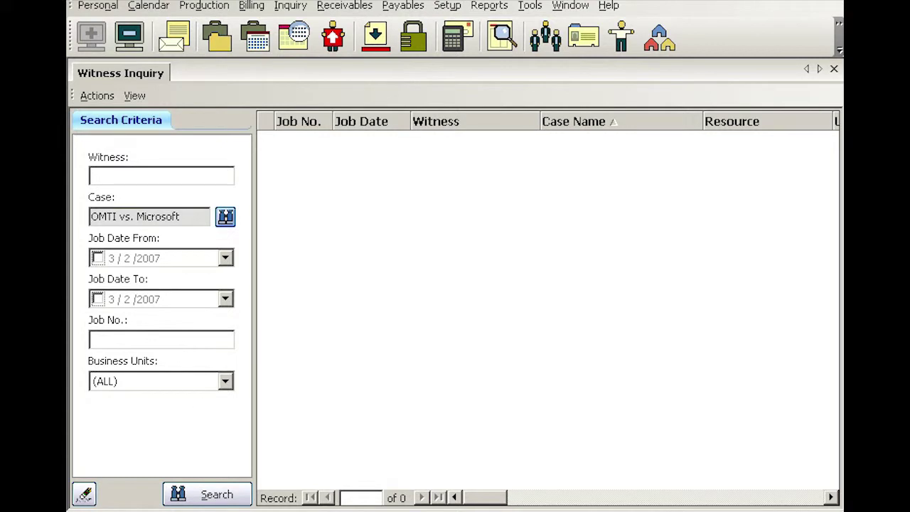
click(216, 495)
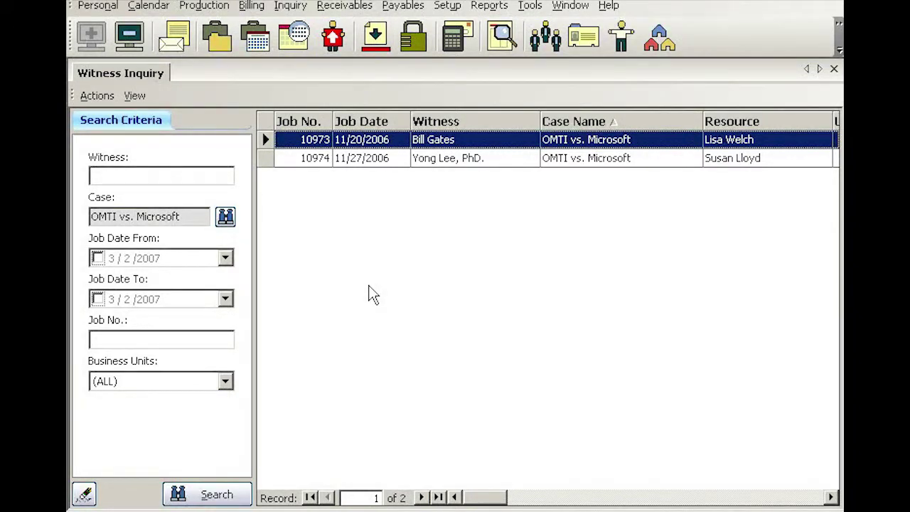
- Open the record of the witness from the 11/27/2006 job and display its witness-level repository files
click(496, 159)
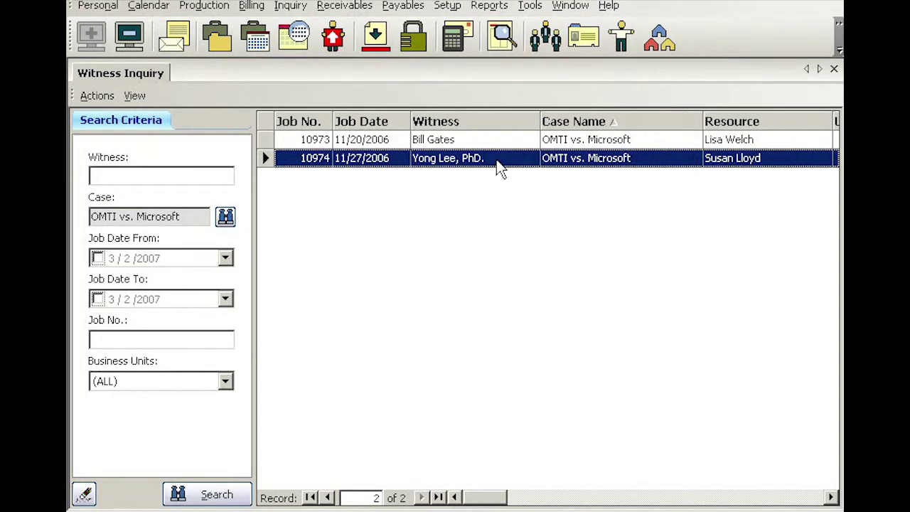
right_click(500, 164)
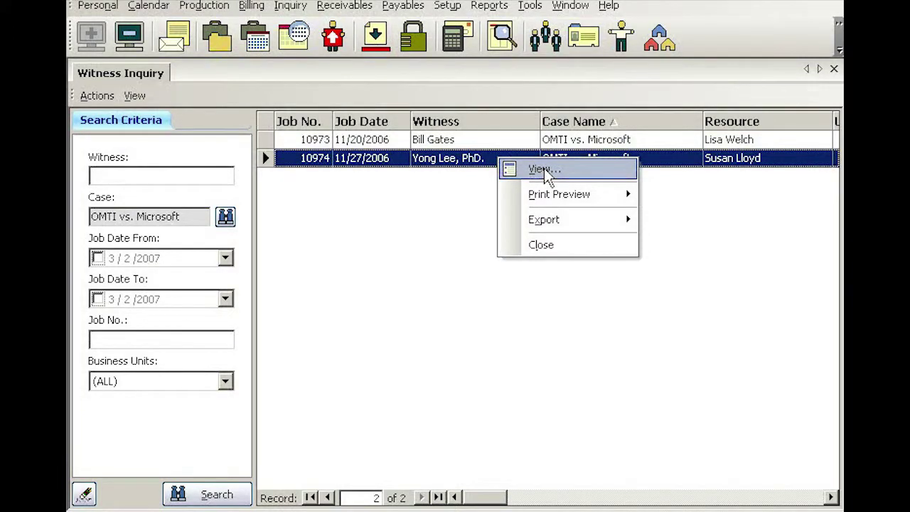
click(544, 169)
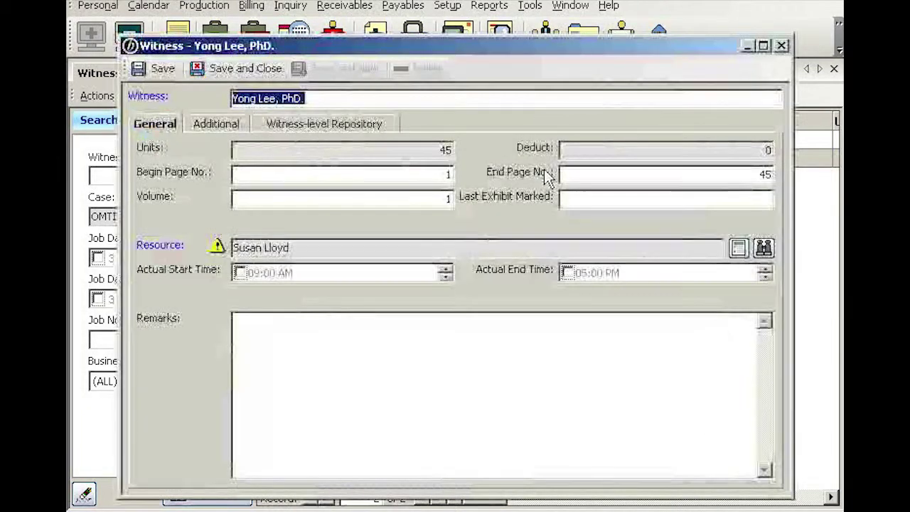
click(391, 128)
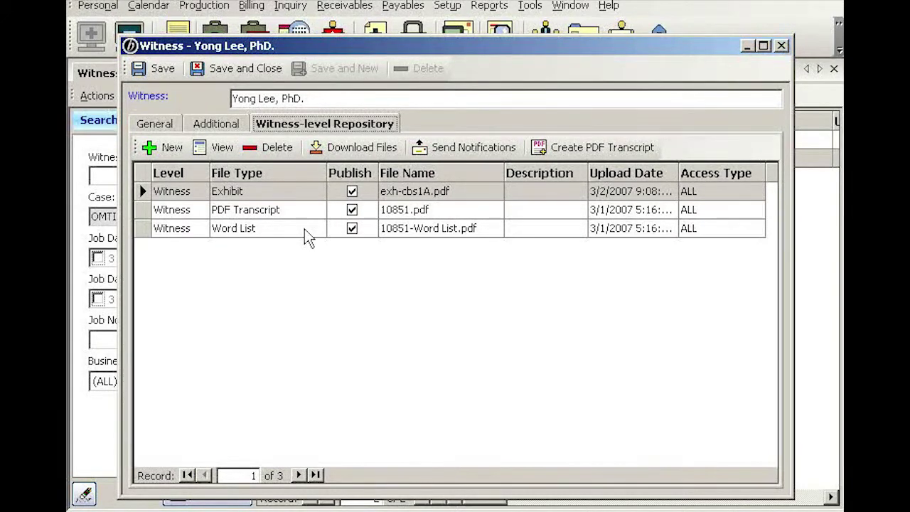
- Open the PDF transcript 10851.pdf for viewing from its repository record
click(305, 192)
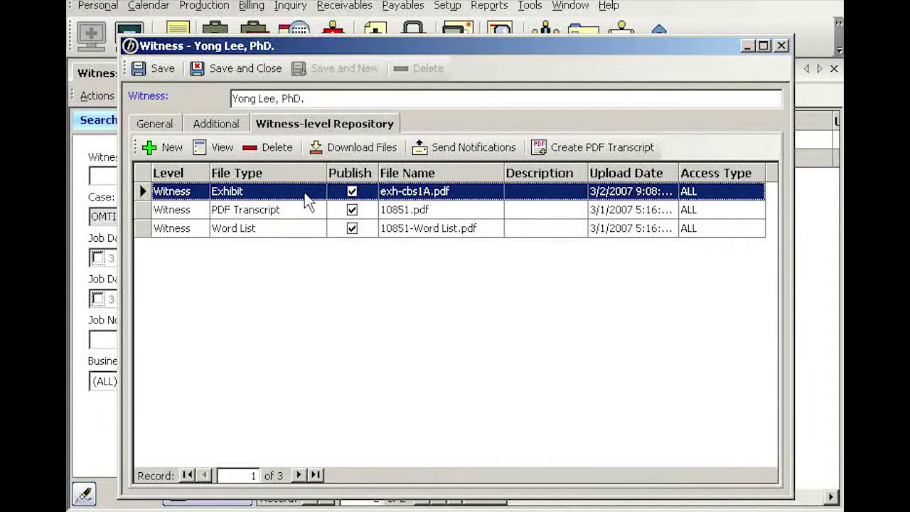
click(310, 214)
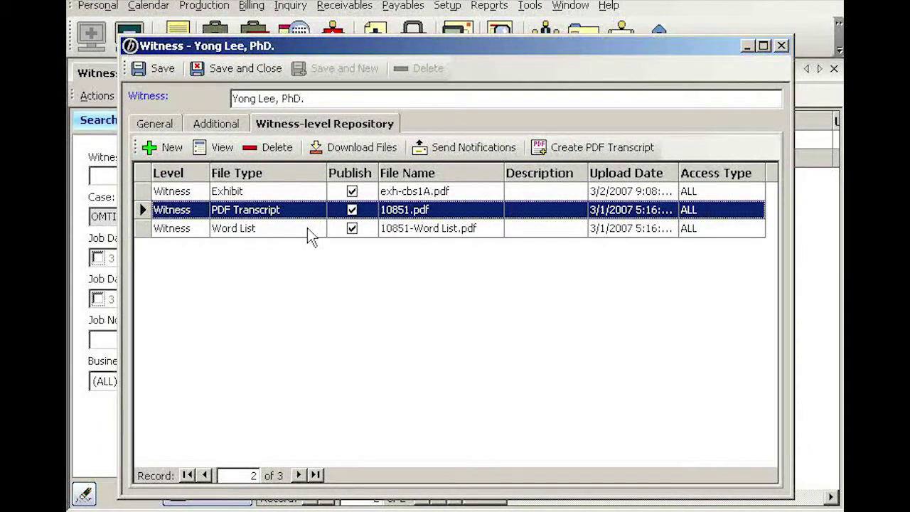
click(310, 234)
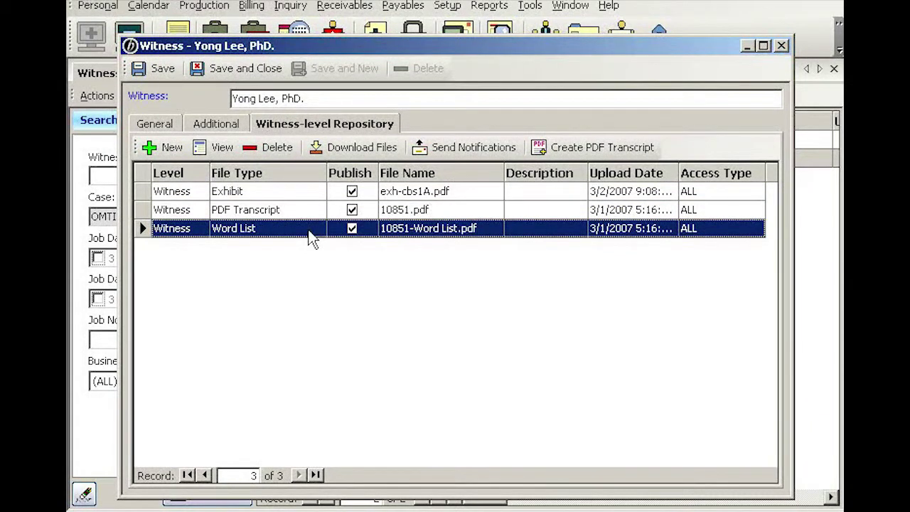
click(311, 213)
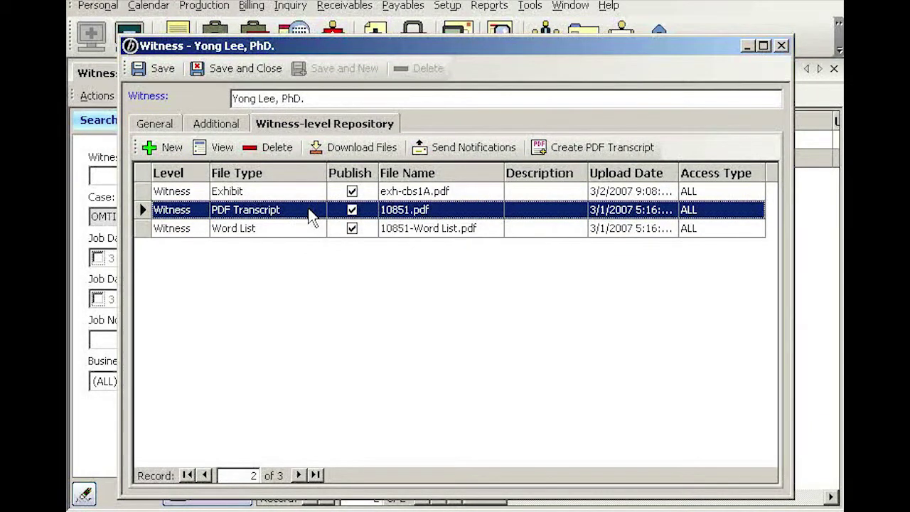
right_click(309, 214)
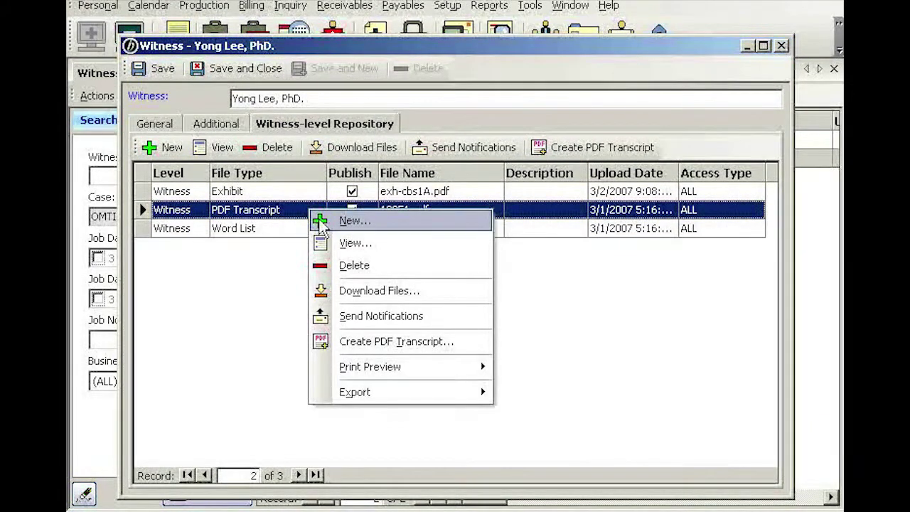
click(371, 243)
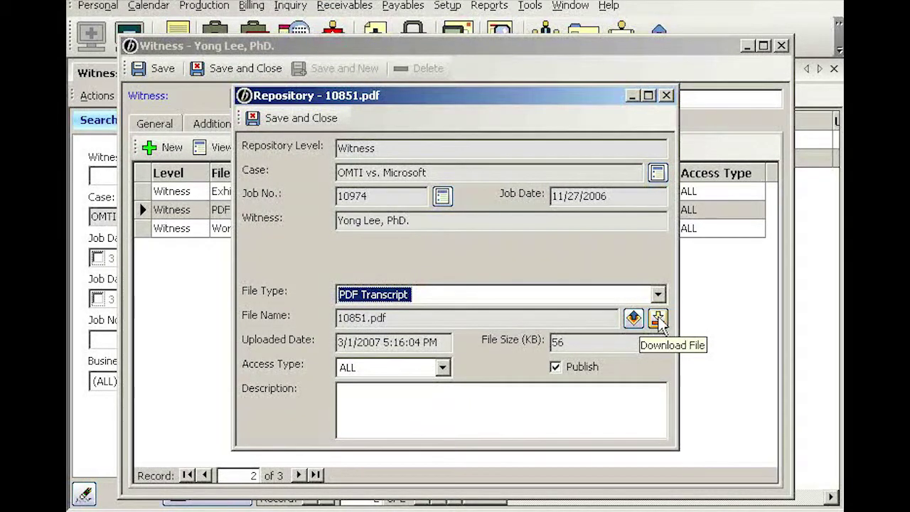
click(634, 318)
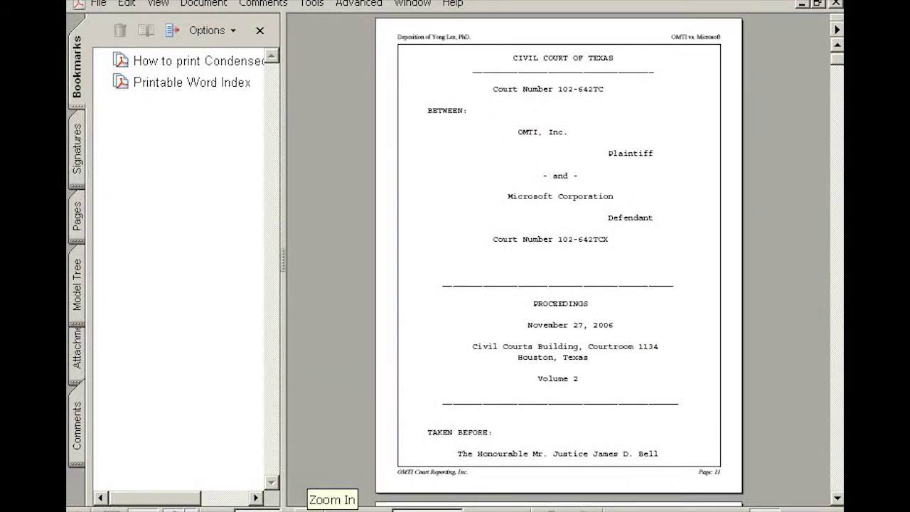
- Enlarge the transcript's cover page to examine it from the top, and bring up the document's file commands
click(316, 506)
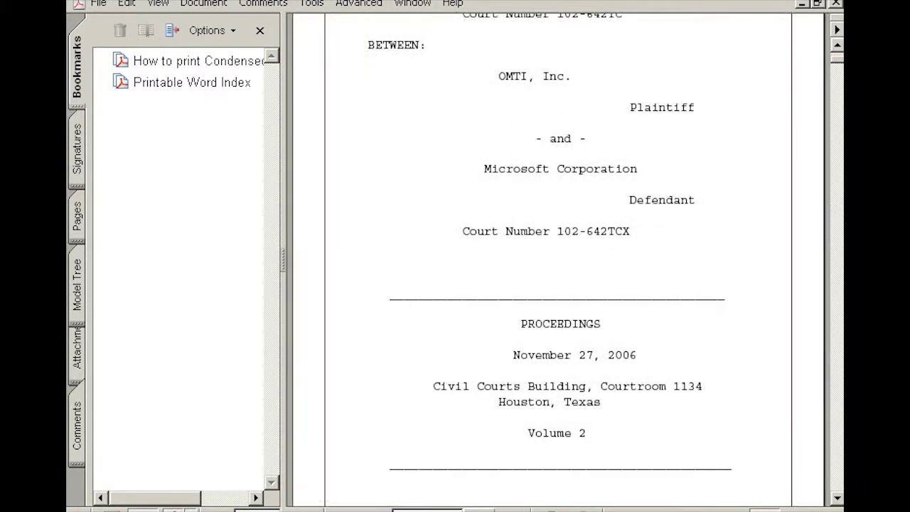
click(497, 506)
click(377, 508)
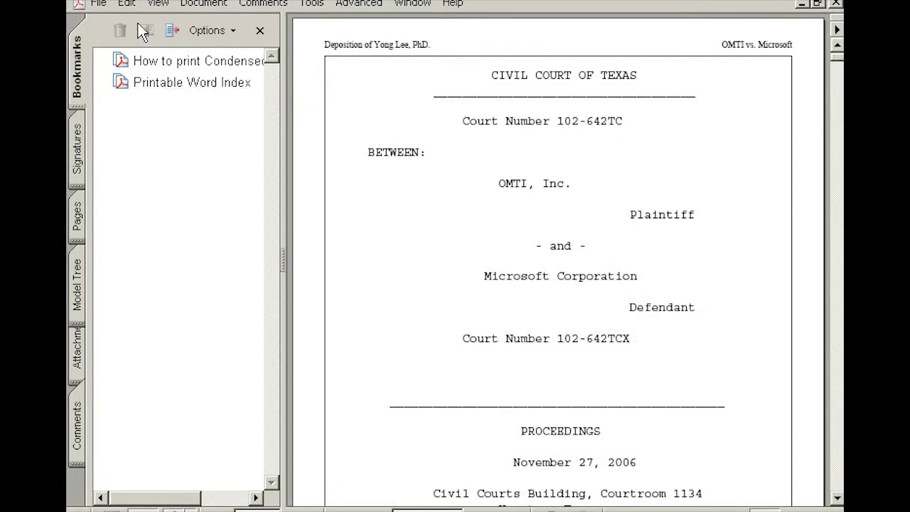
click(99, 4)
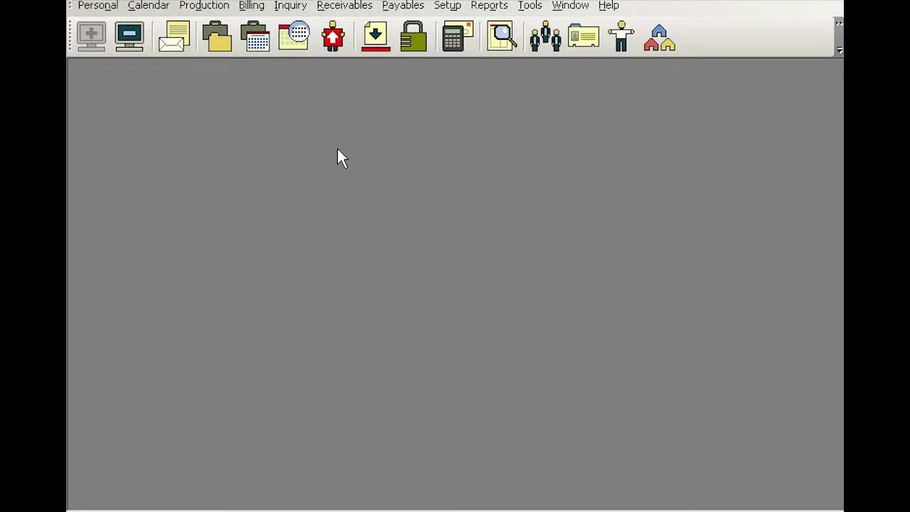
- Look up invoice 6075 with an invoice inquiry and open its record
click(291, 7)
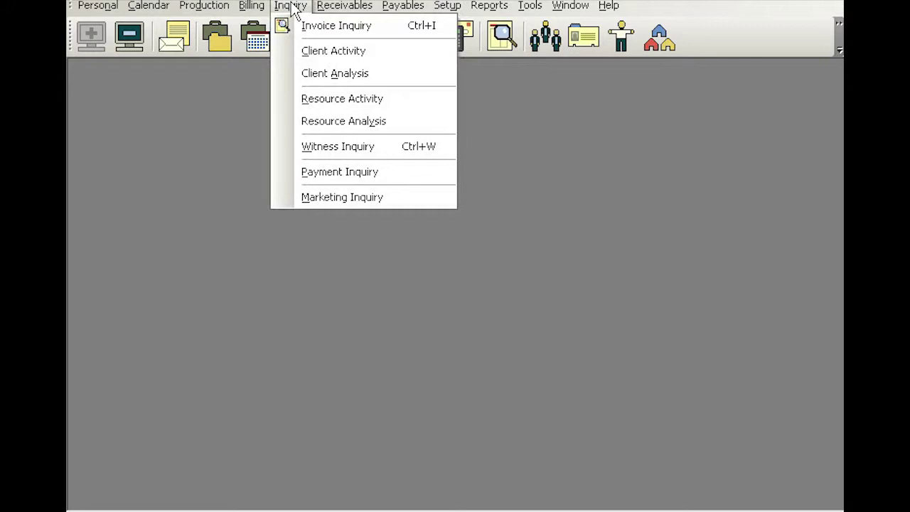
click(367, 27)
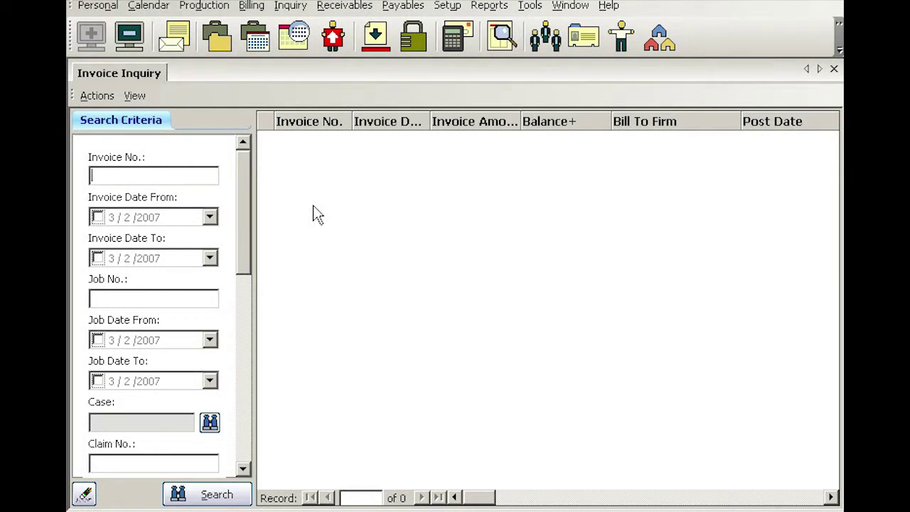
text(6075)
key(Return)
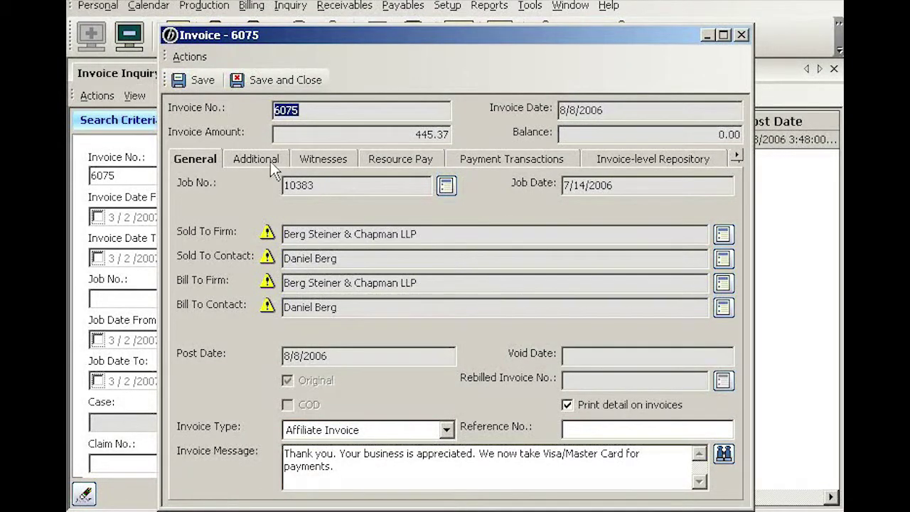
- Review the invoice's witnesses and services, and open INV6075.pdf from its invoice-level repository
click(317, 158)
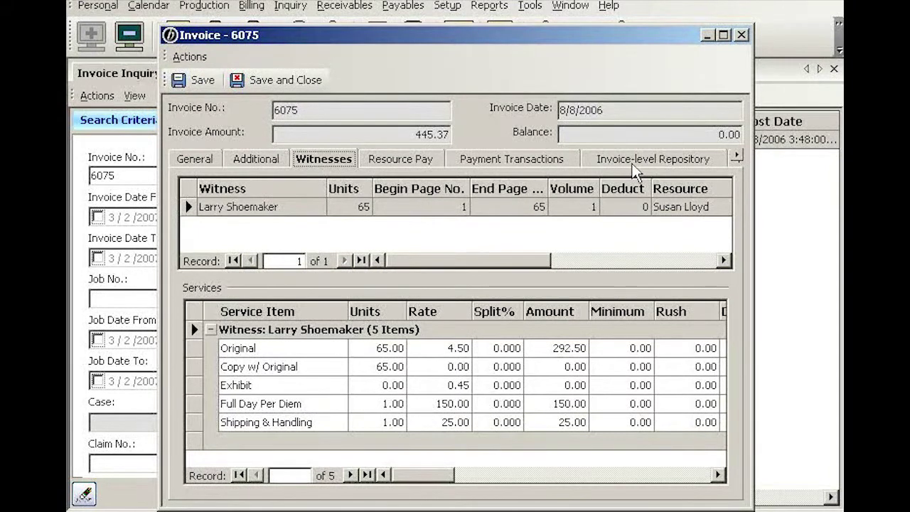
click(691, 160)
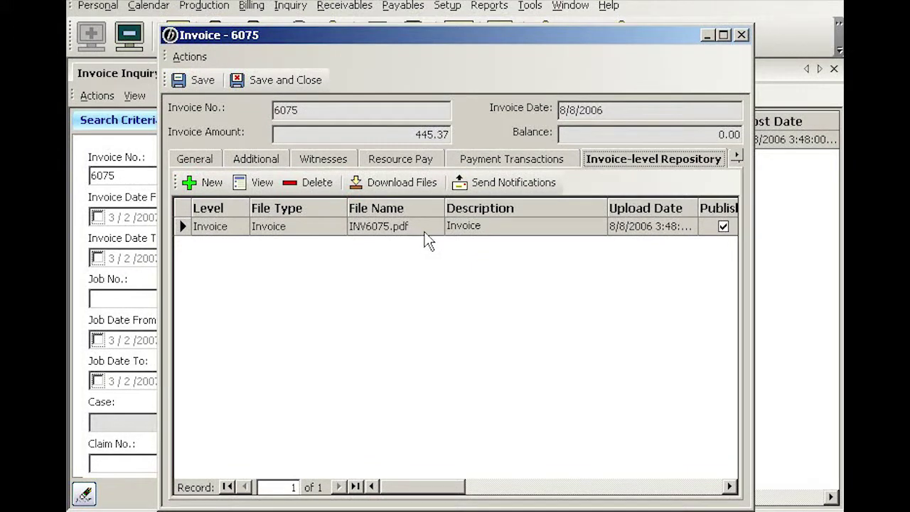
double_click(428, 227)
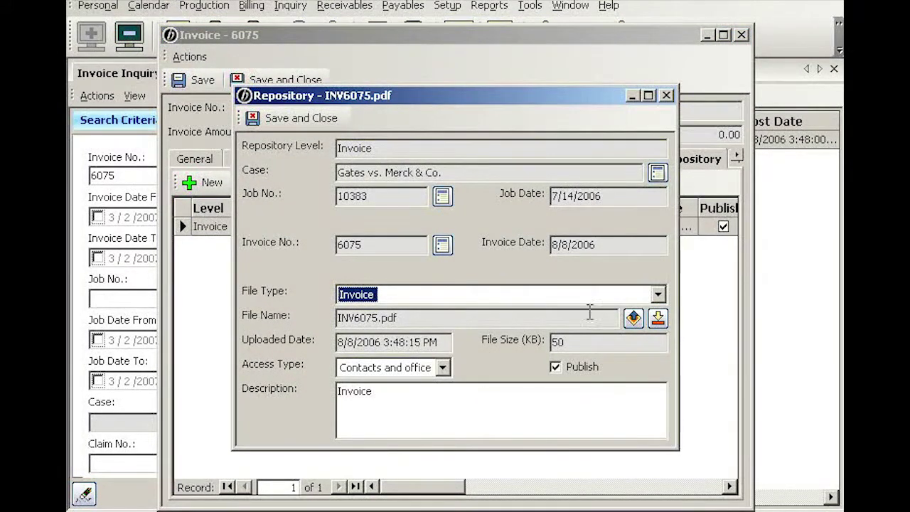
click(633, 319)
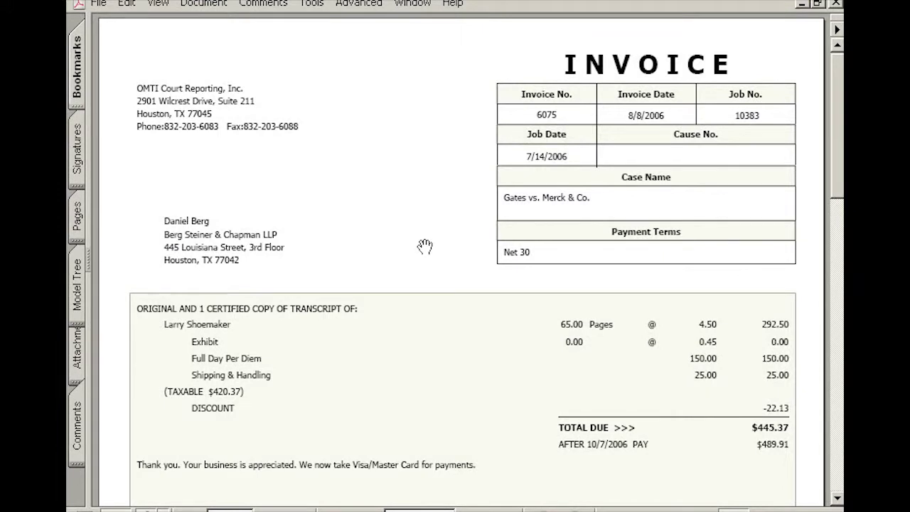
- Examine the invoice PDF's charges and payment section, and bring up the document's file commands
scroll(425, 246, down, 10)
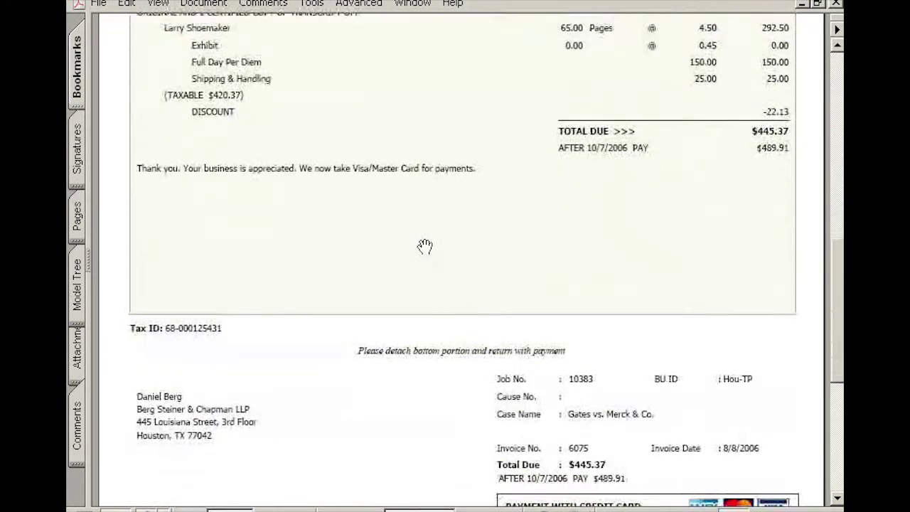
scroll(424, 247, down, 4)
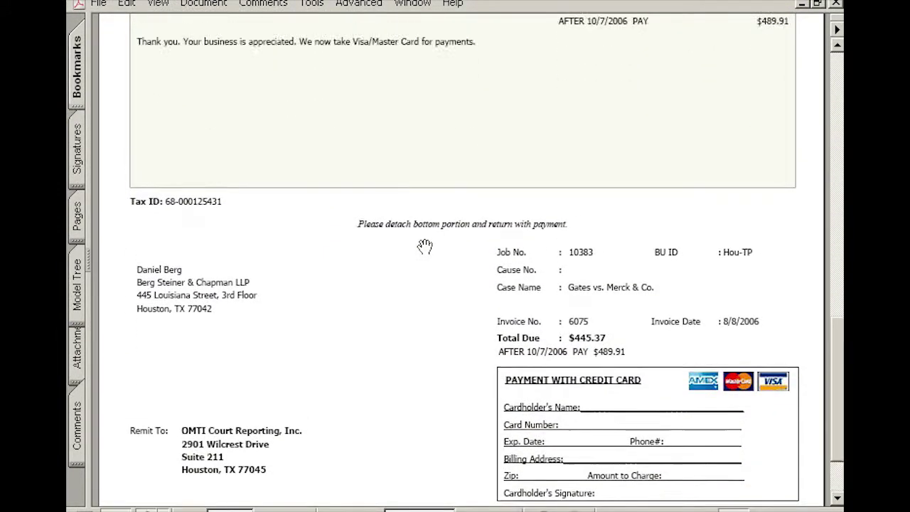
scroll(424, 246, up, 9)
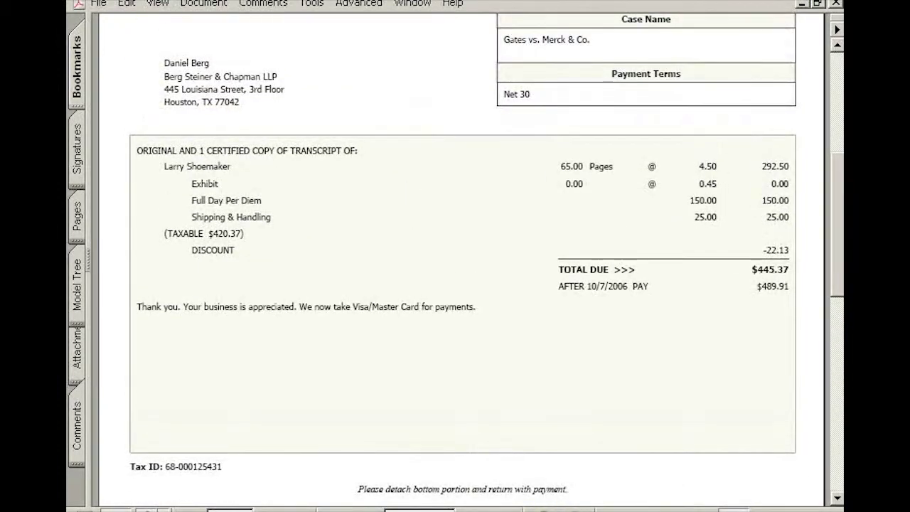
click(99, 4)
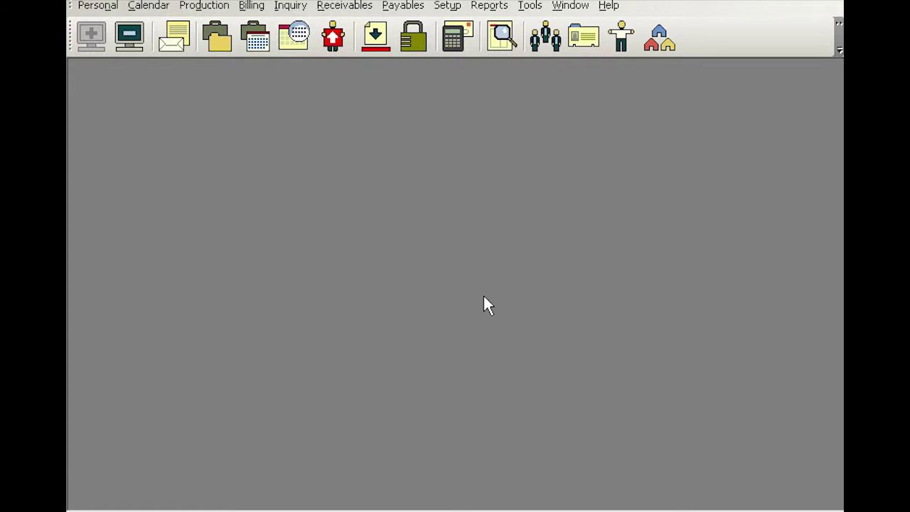
- Show the Month at a Glance calendar for February 2007 and list the jobs on February 8
click(301, 44)
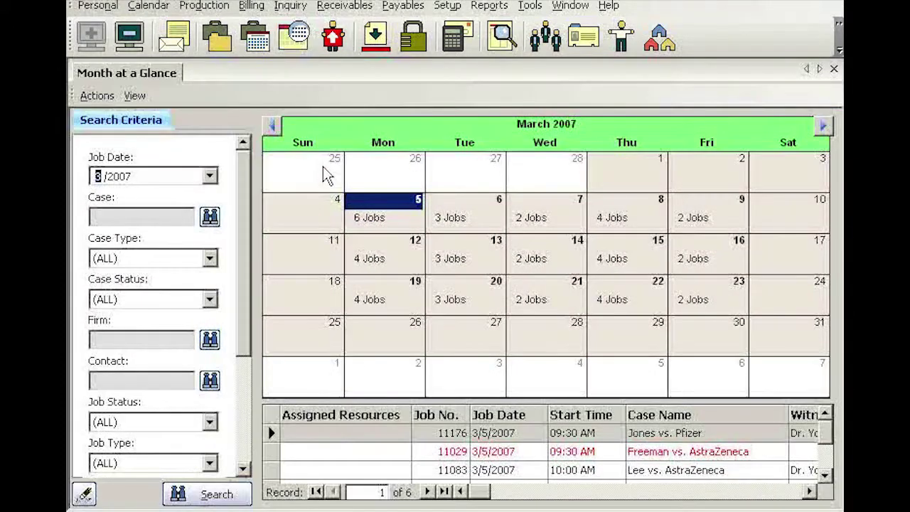
click(272, 126)
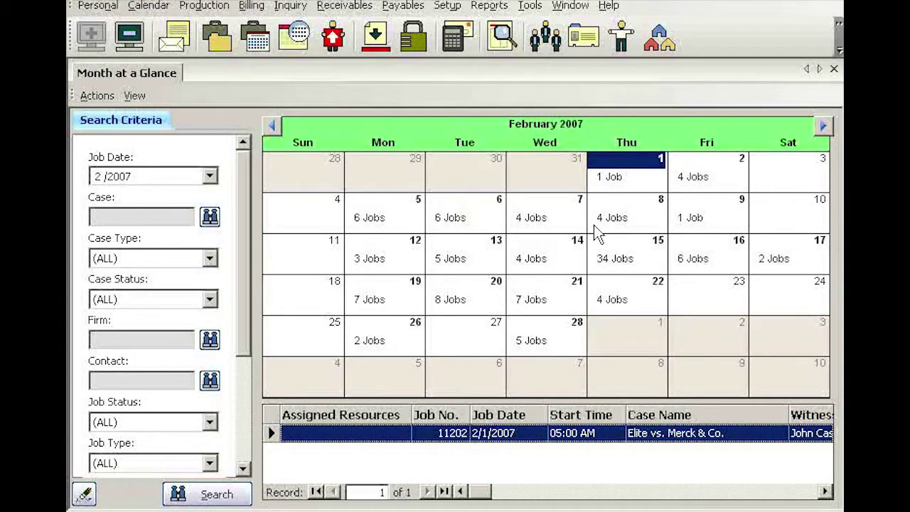
click(627, 219)
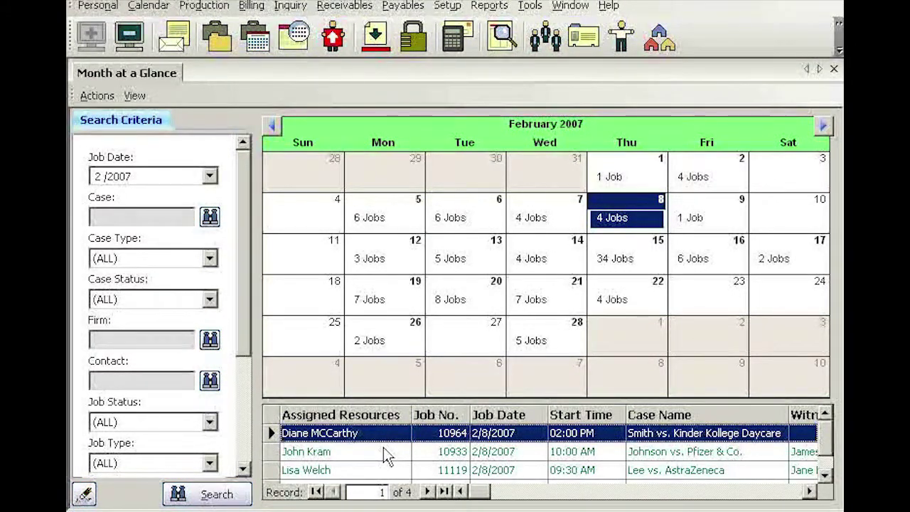
- Sort the February 8 jobs by assigned resources in descending order and open the record of job 11119
click(402, 414)
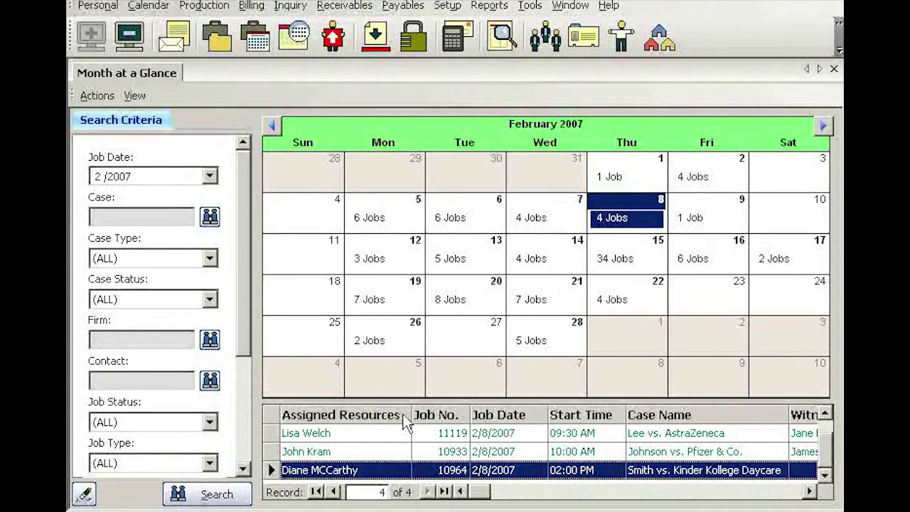
click(396, 436)
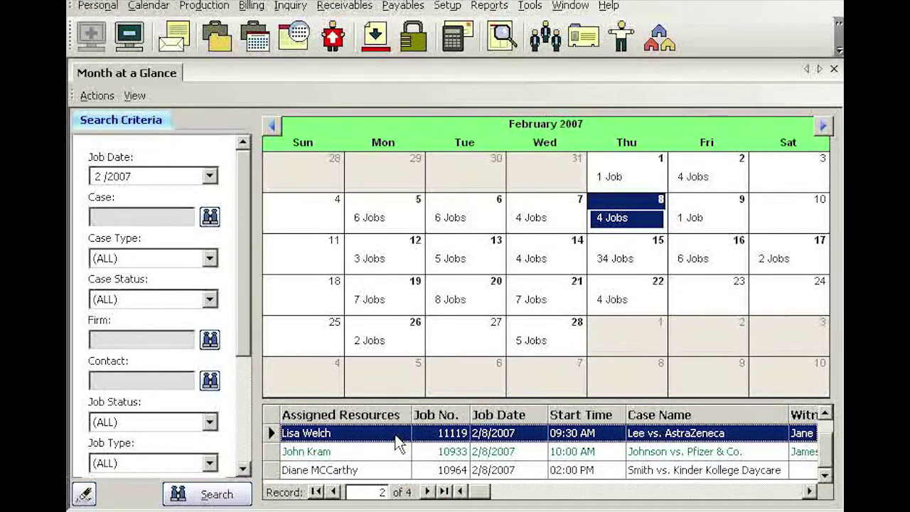
right_click(396, 442)
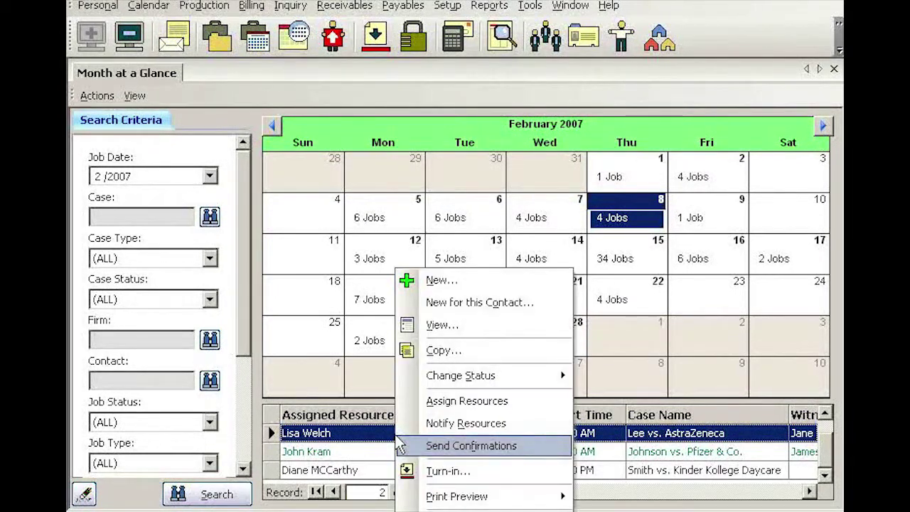
click(438, 326)
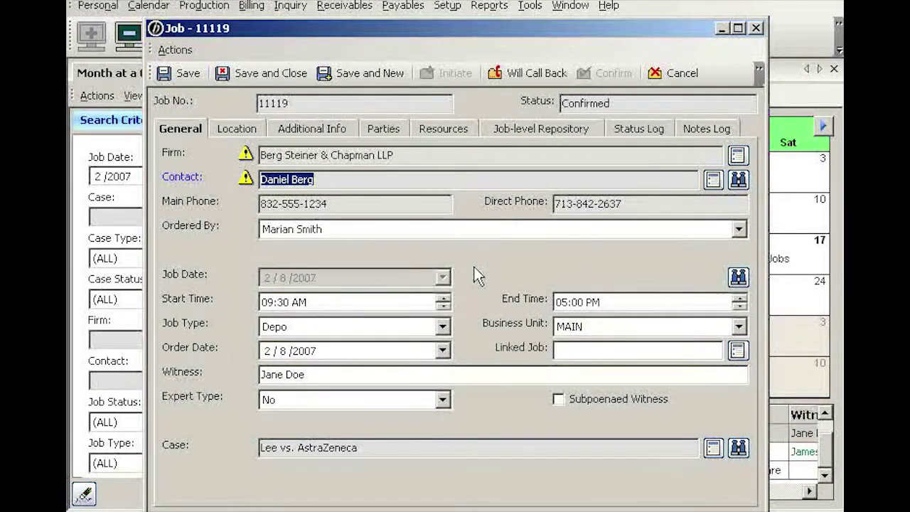
- Open notice-1.pdf from the job-level repository through its repository record, and look over the document's file commands
click(597, 131)
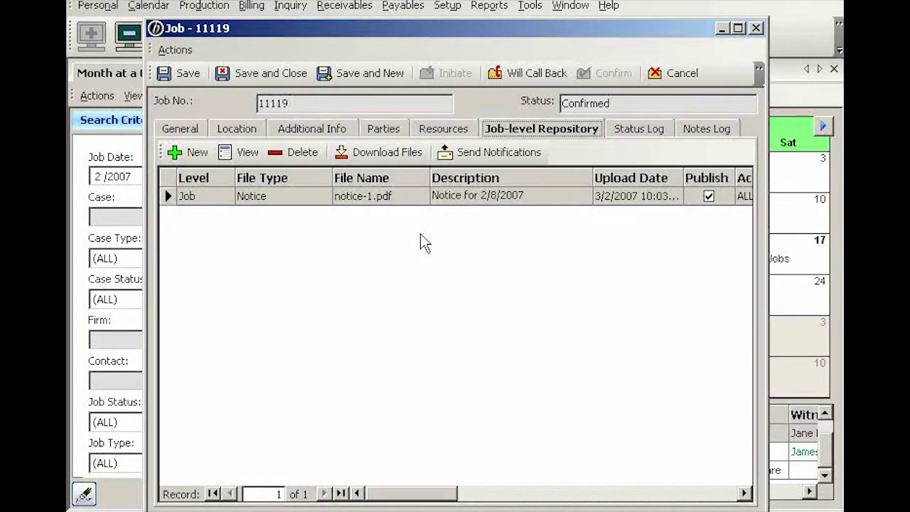
right_click(413, 195)
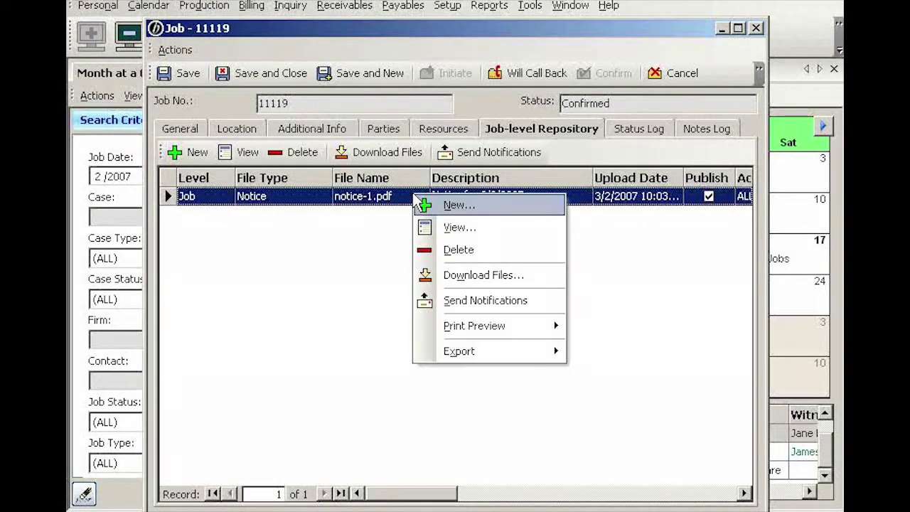
click(468, 230)
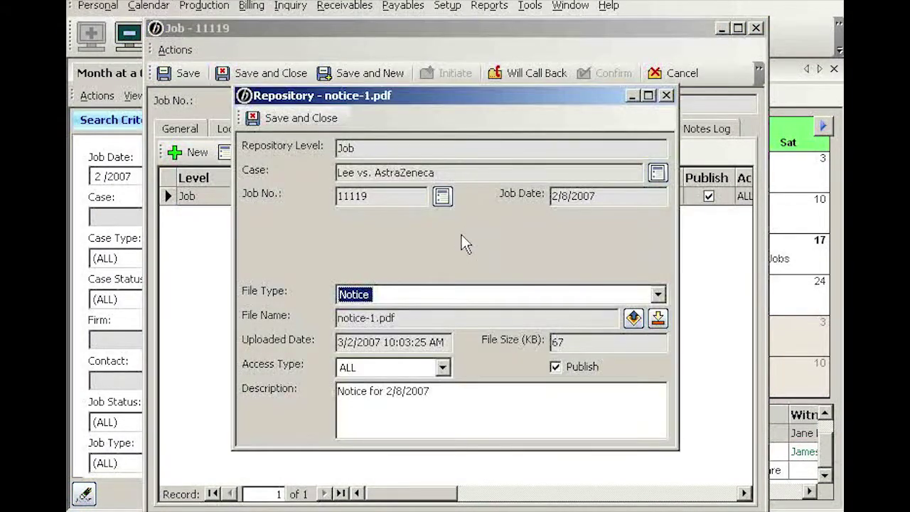
click(634, 320)
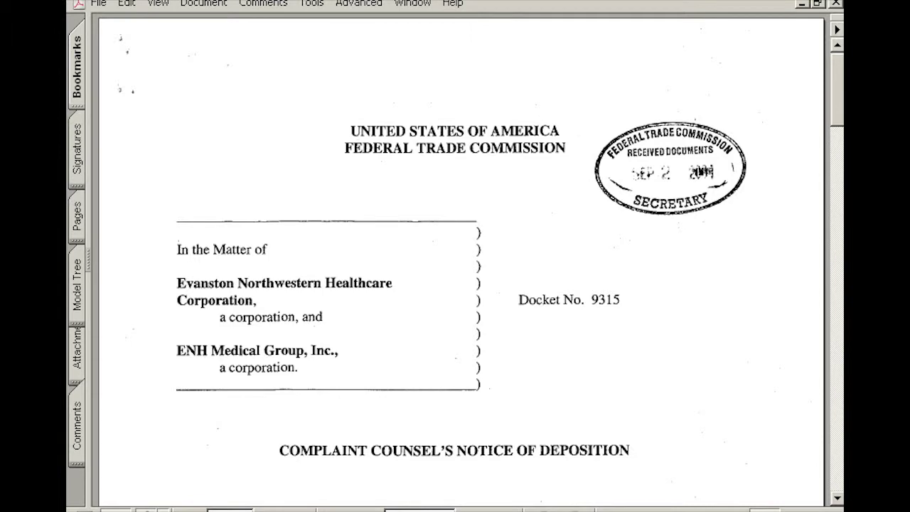
click(101, 4)
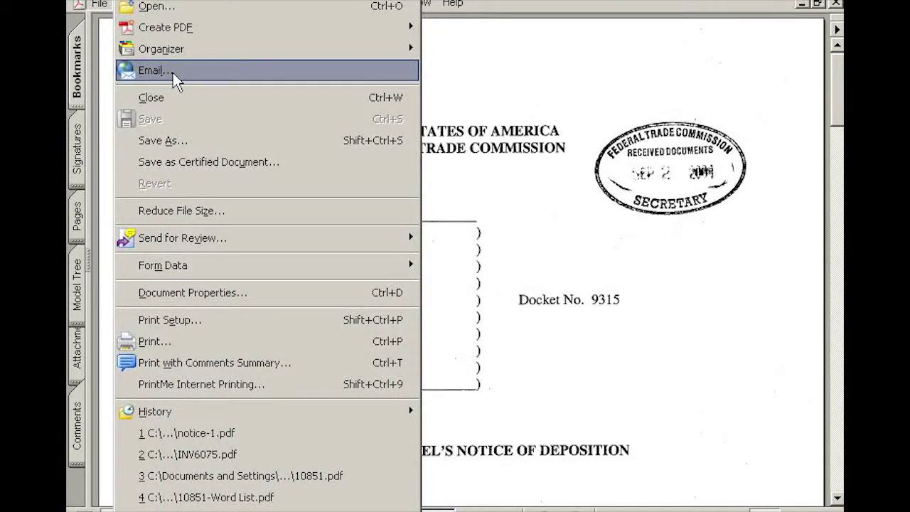
click(526, 79)
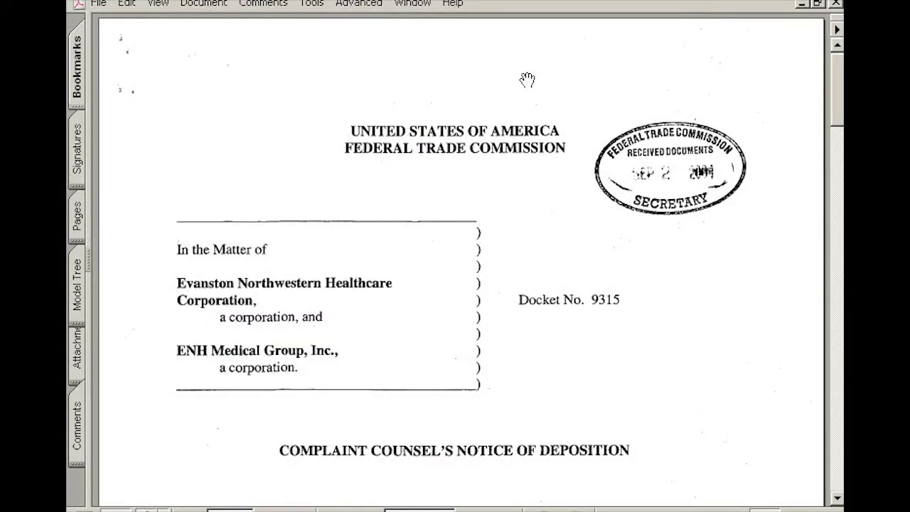